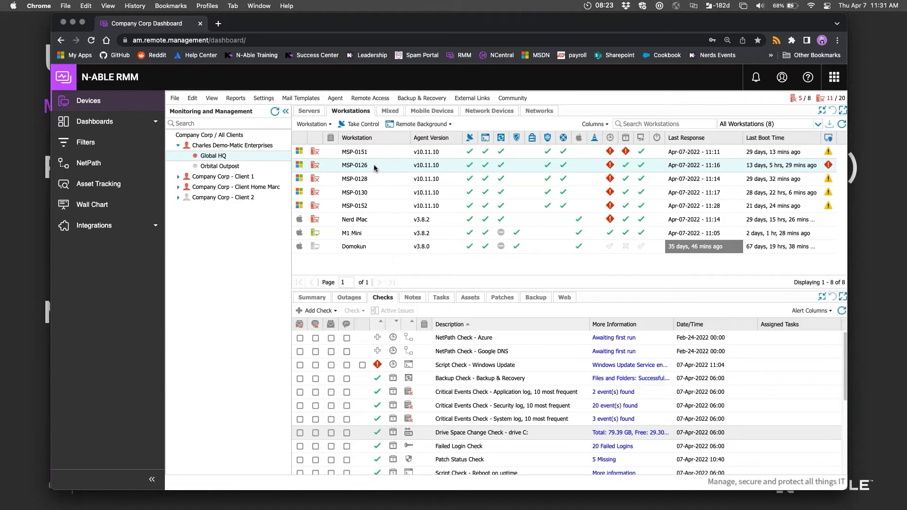
- Start a new automated task for workstation MSP-0126 and select the Uninstall Application (MSI) script under Install / Remove Software
left_click(442, 297)
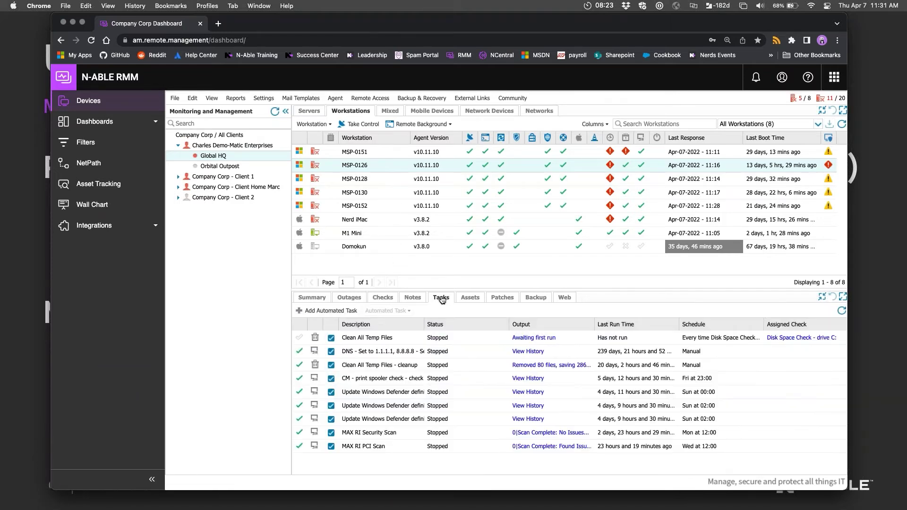
left_click(328, 311)
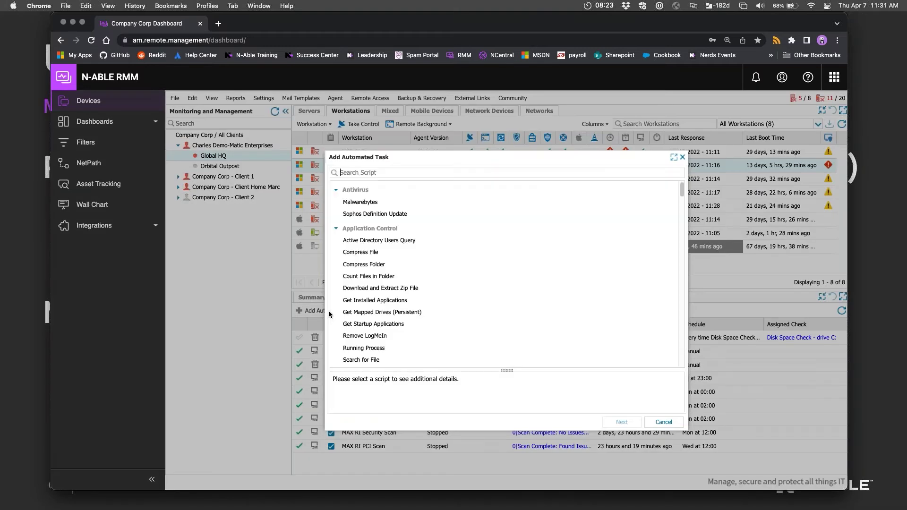
scroll(449, 249, "down", 2)
scroll(449, 247, "down", 1)
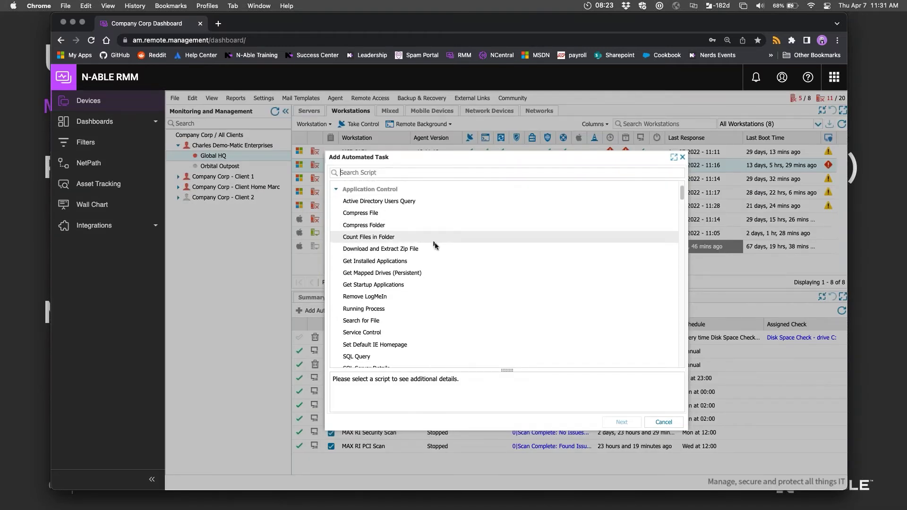
scroll(443, 276, "down", 3)
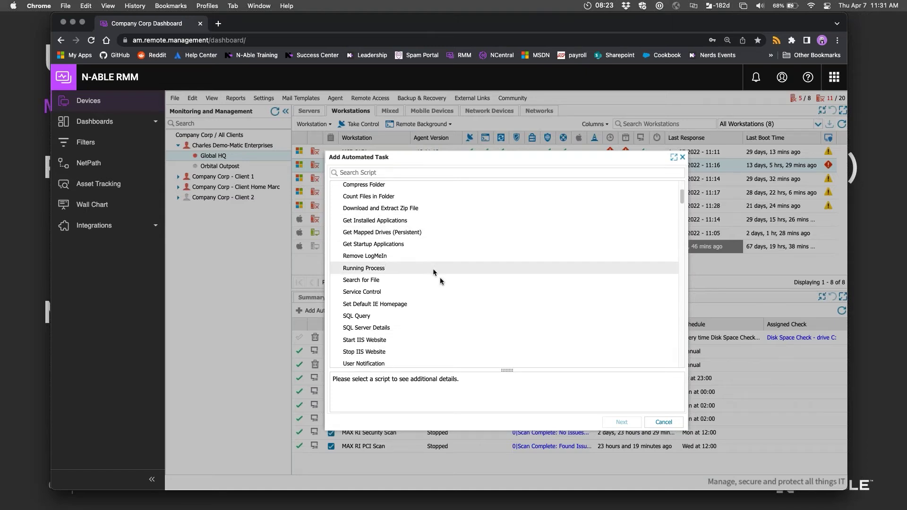
scroll(440, 278, "down", 1)
scroll(441, 277, "down", 1)
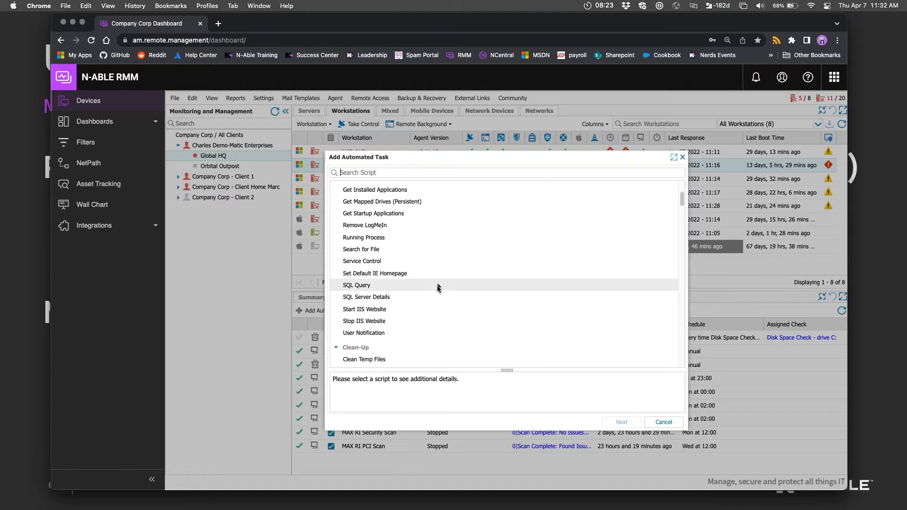
scroll(440, 305, "down", 5)
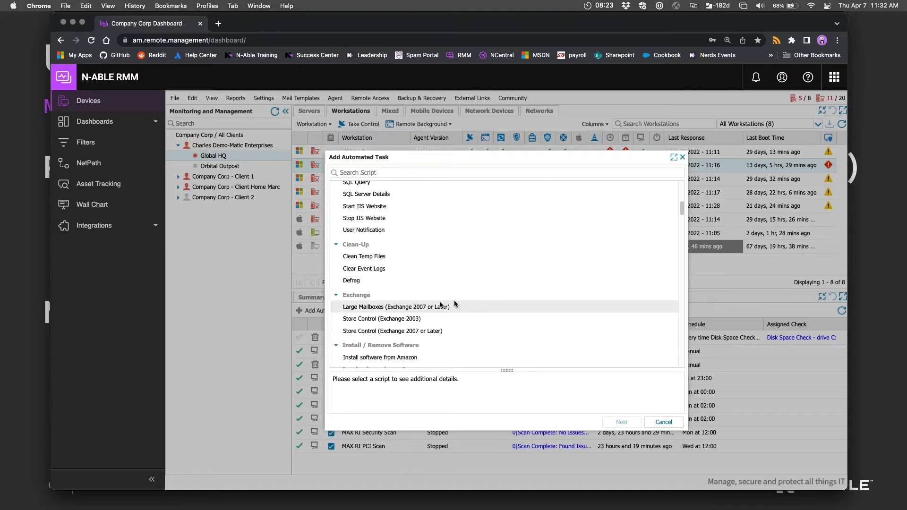
scroll(508, 326, "down", 5)
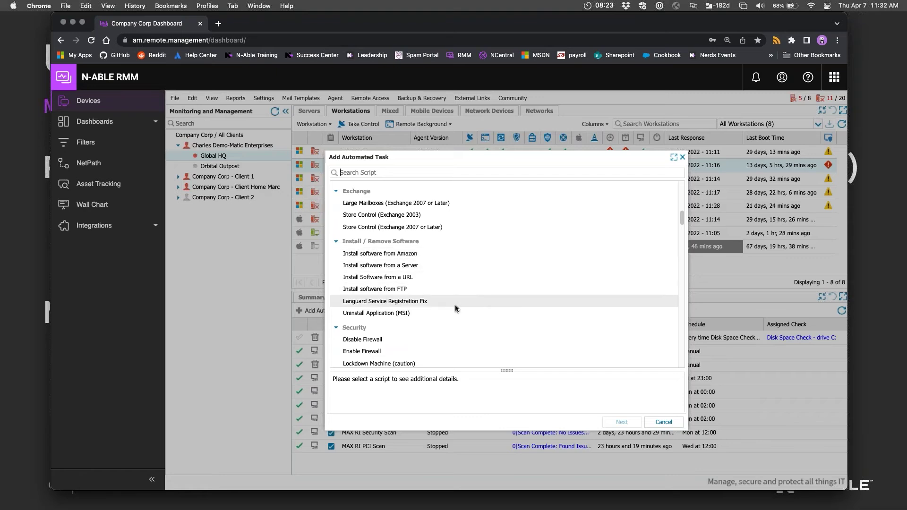
scroll(466, 302, "down", 1)
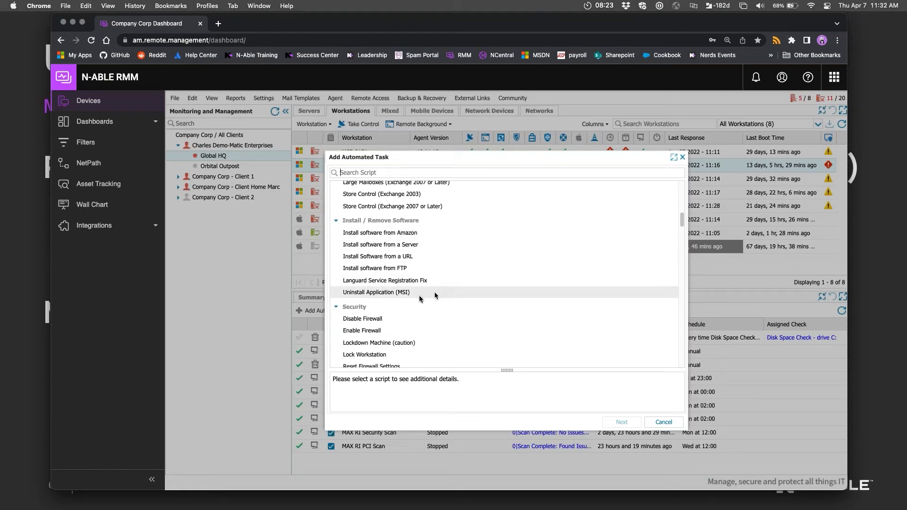
left_click(377, 294)
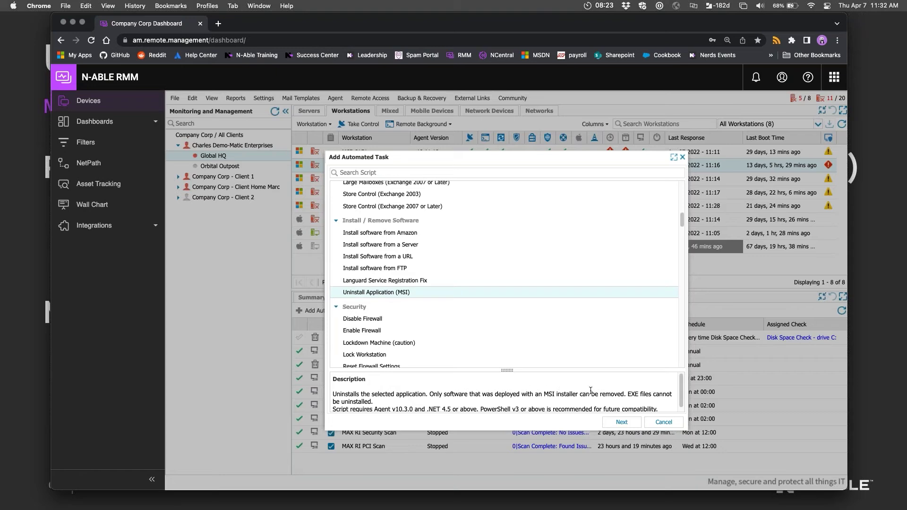
- Read the Uninstall Application (MSI) description, check the one for Install Software from a URL, and reselect Uninstall Application (MSI)
scroll(555, 402, "down", 1)
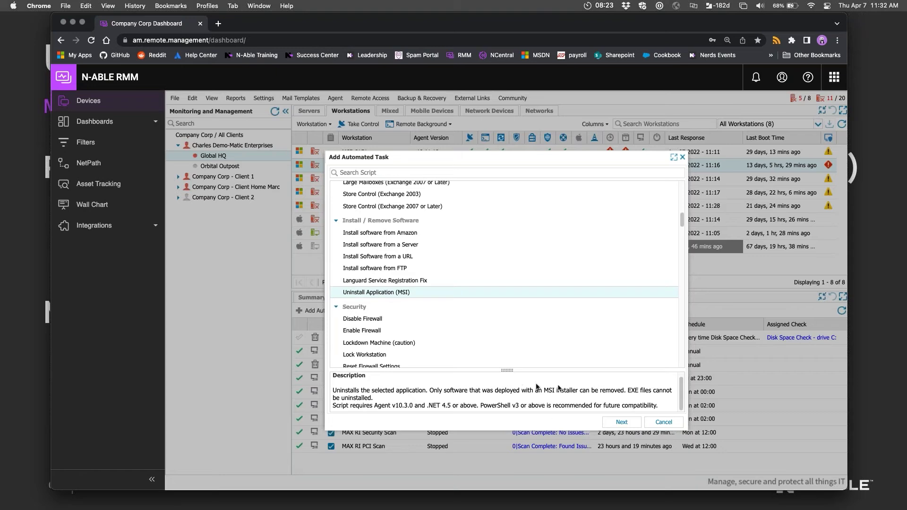
left_click_drag(545, 391, 556, 391)
left_click(568, 391)
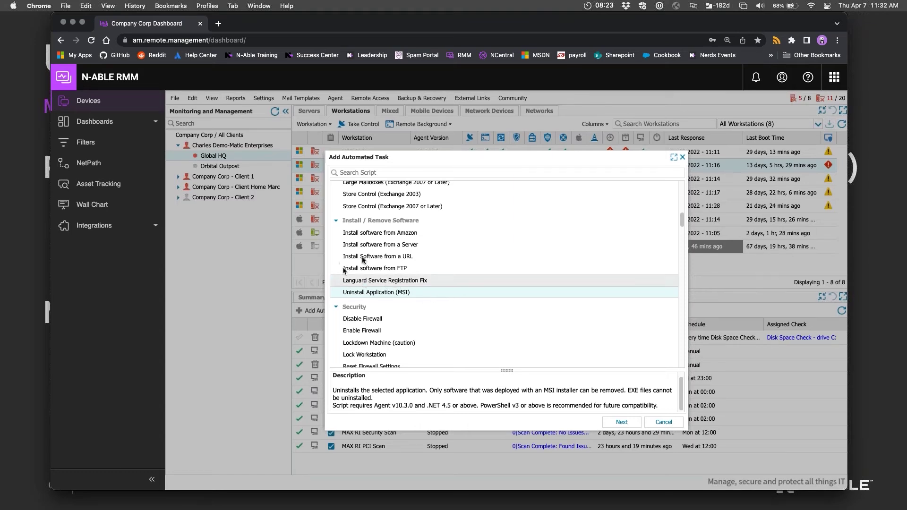
left_click(410, 256)
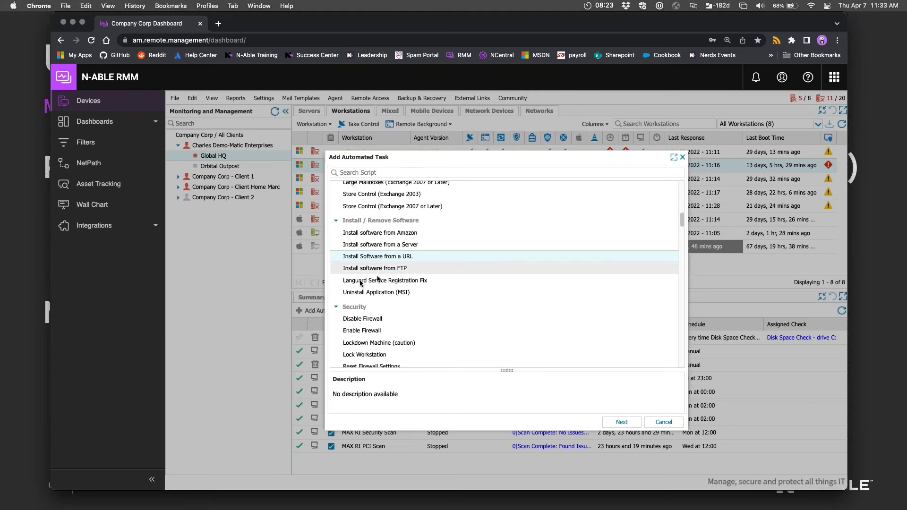
left_click(375, 296)
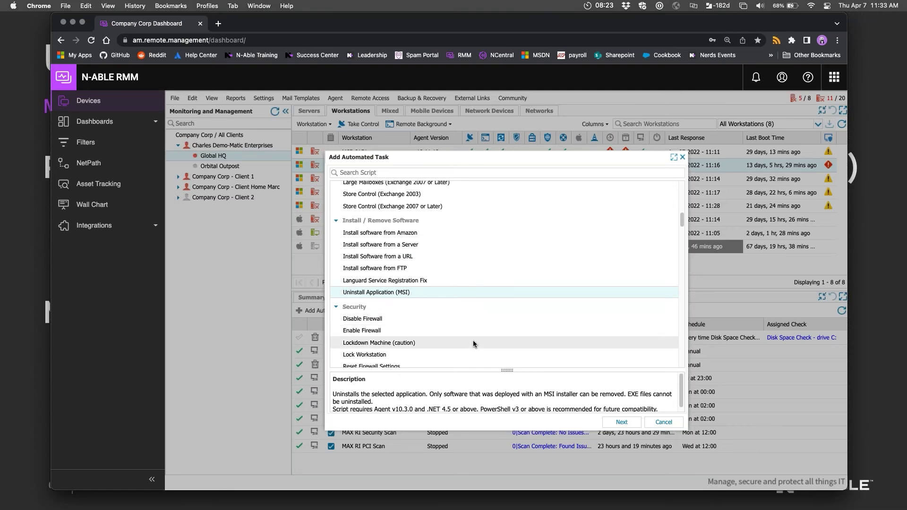
- Examine the available scripts in the Security, System Control, User Control, User Defined and Virtualisation categories
scroll(472, 340, "down", 2)
scroll(472, 340, "down", 8)
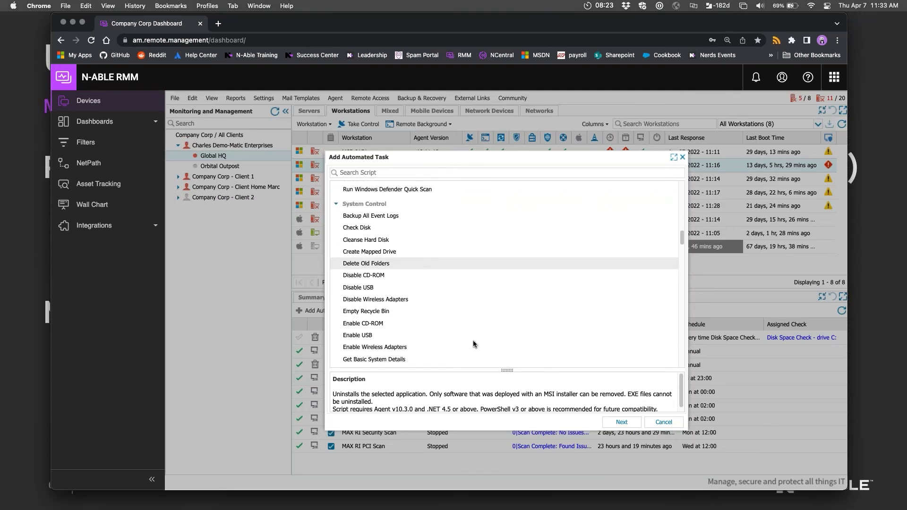
scroll(458, 299, "down", 1)
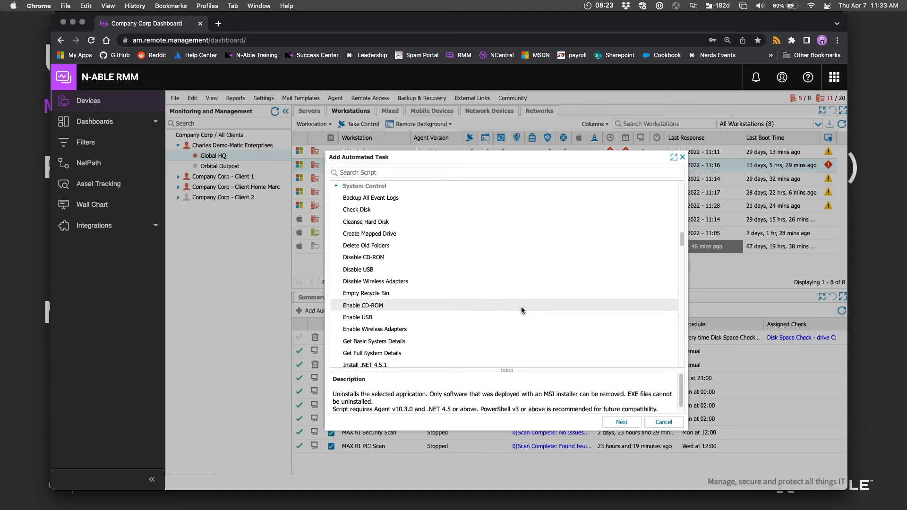
scroll(521, 307, "down", 1)
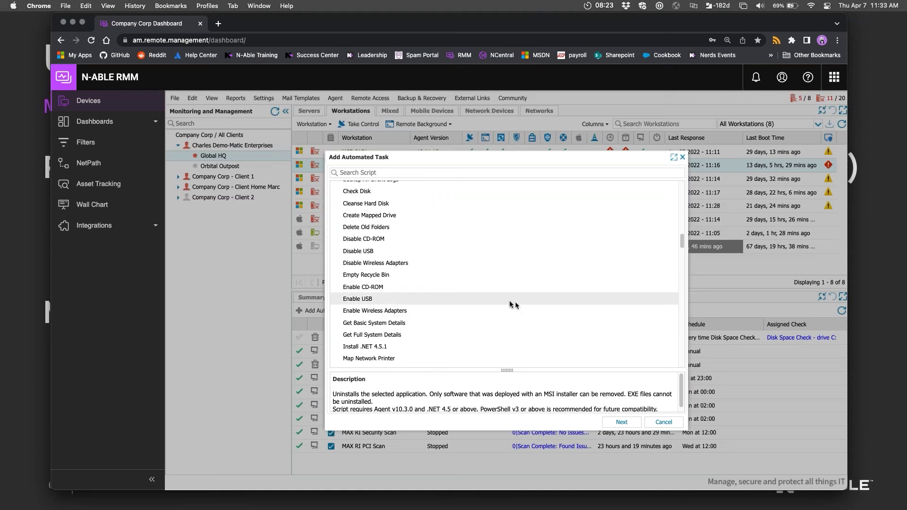
scroll(467, 253, "down", 2)
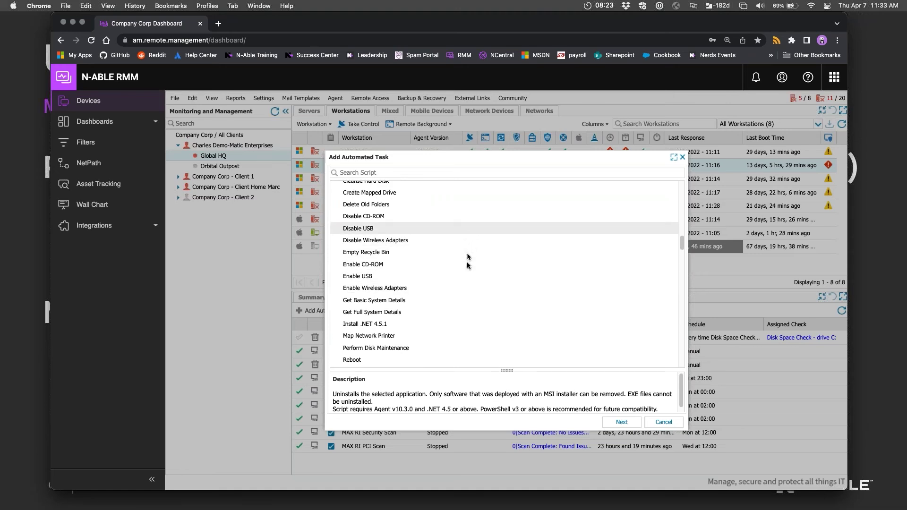
scroll(467, 284, "down", 6)
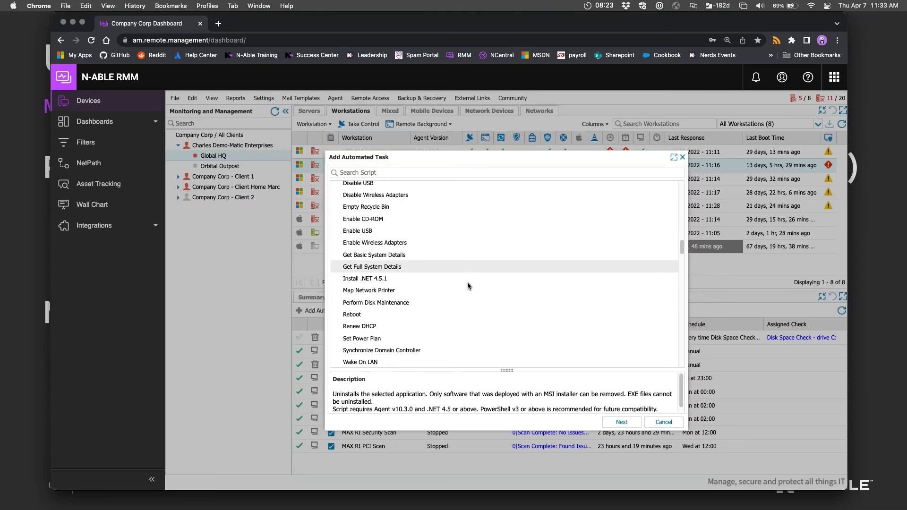
scroll(467, 283, "down", 3)
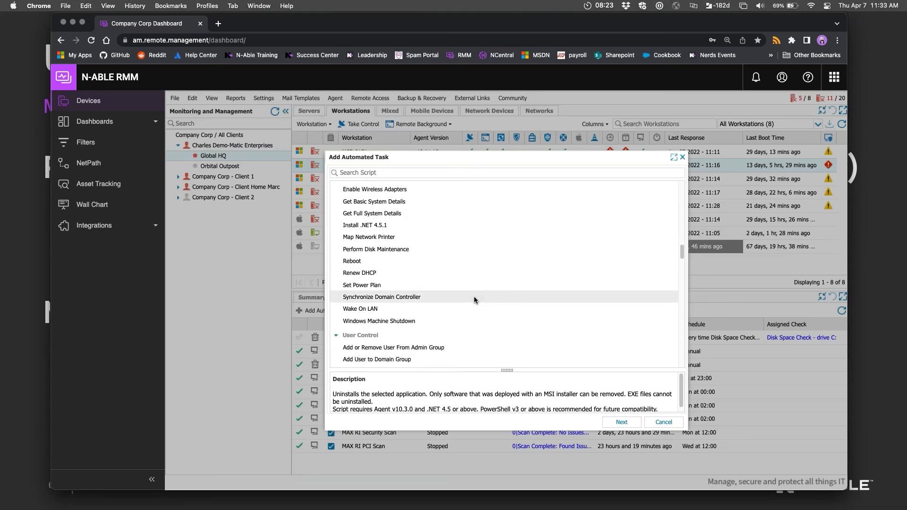
scroll(485, 302, "down", 3)
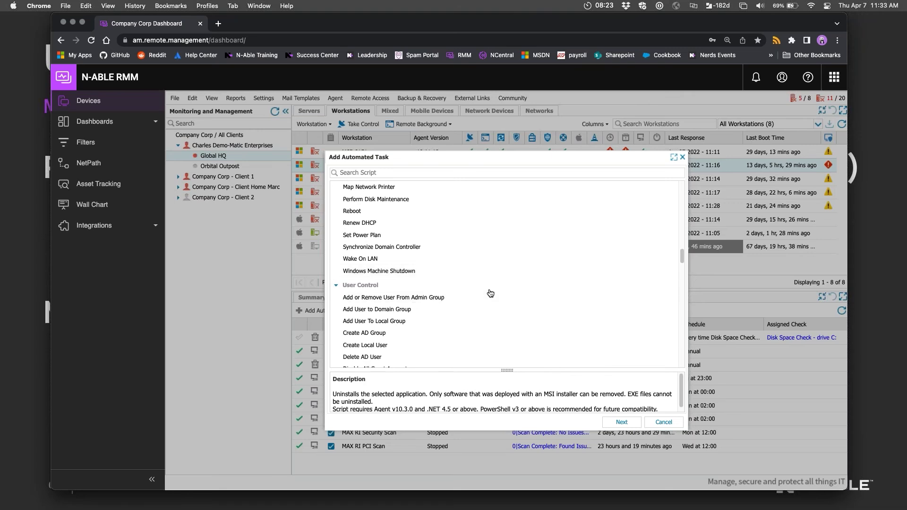
scroll(490, 293, "down", 6)
scroll(490, 293, "down", 6)
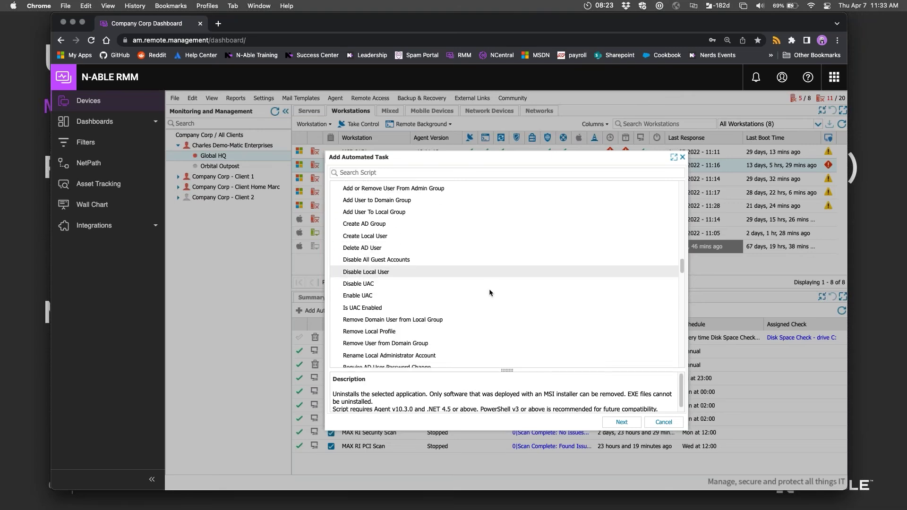
scroll(482, 312, "down", 5)
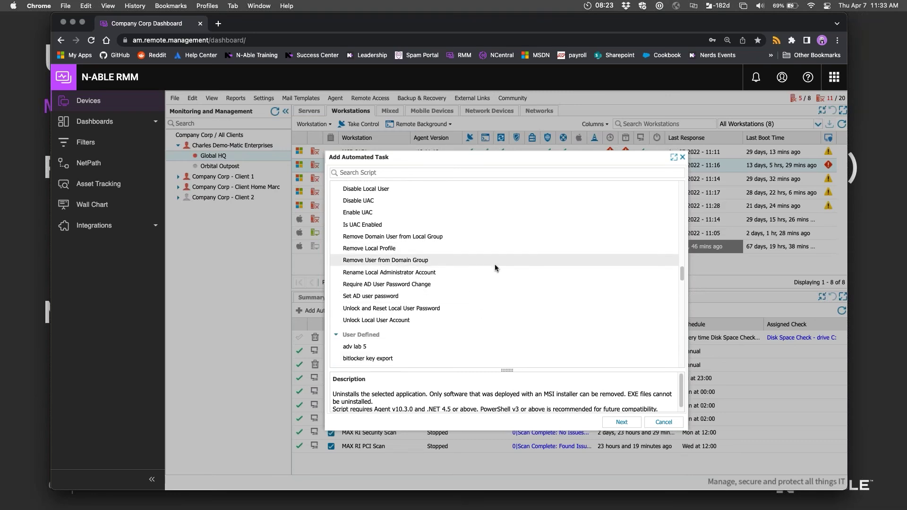
scroll(463, 292, "down", 13)
scroll(463, 293, "down", 20)
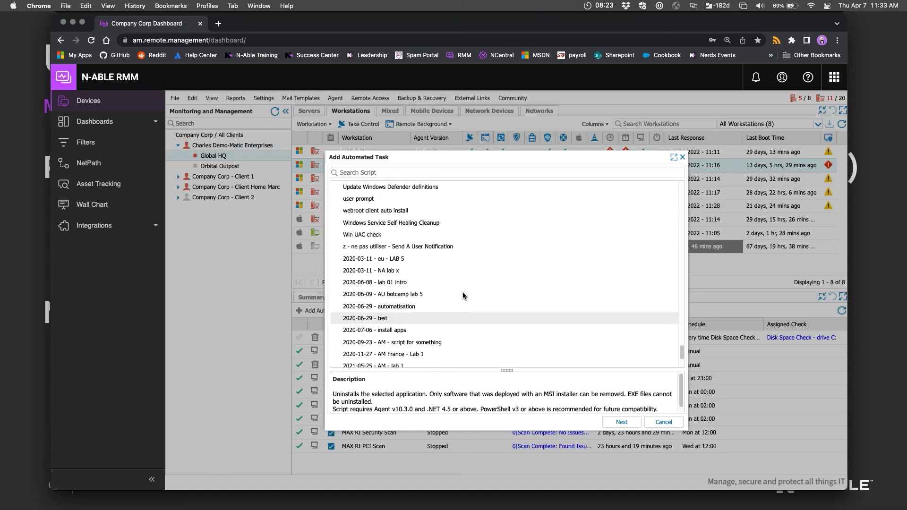
scroll(463, 295, "down", 9)
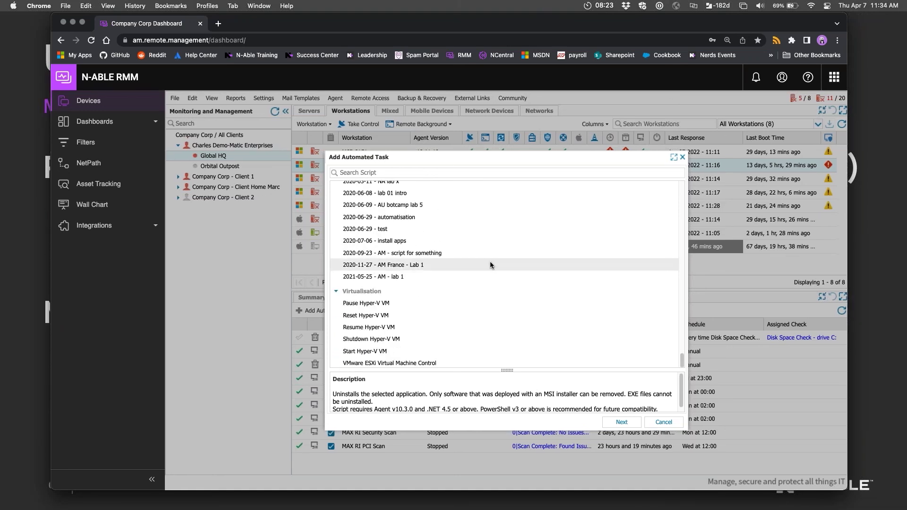
- Review the script list in reverse, from the User Defined scripts back to the Exchange and Clean-Up categories
scroll(490, 264, "up", 20)
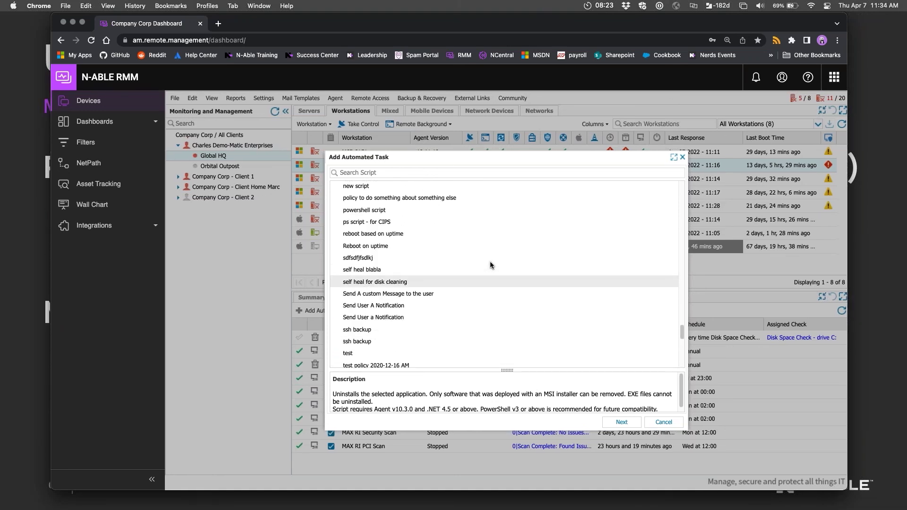
scroll(490, 265, "up", 15)
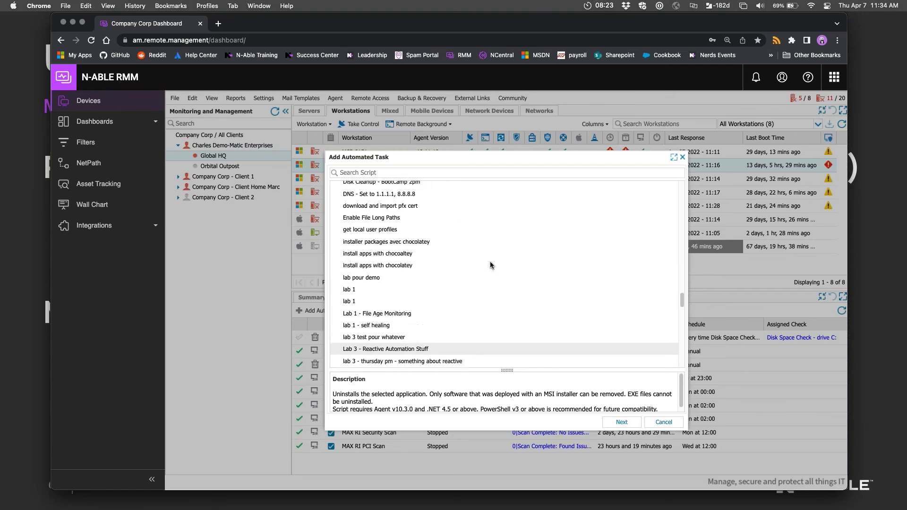
scroll(489, 261, "up", 10)
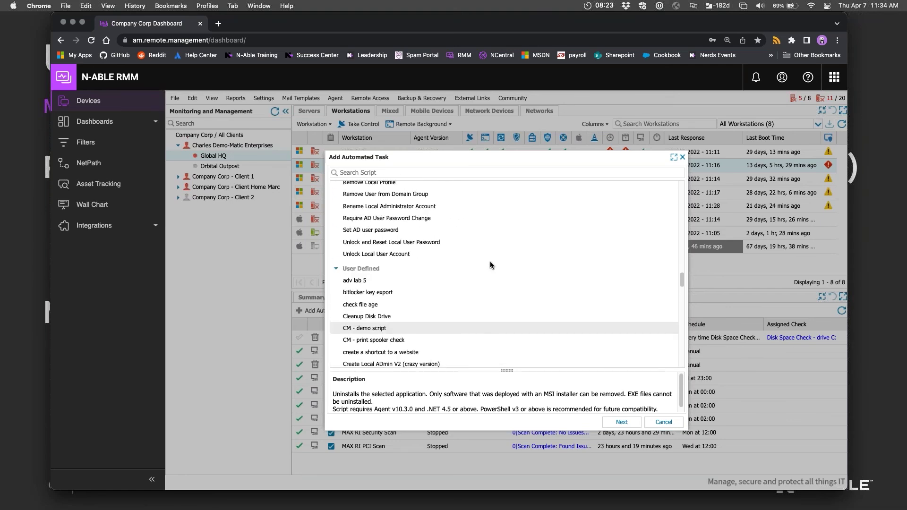
scroll(485, 256, "up", 5)
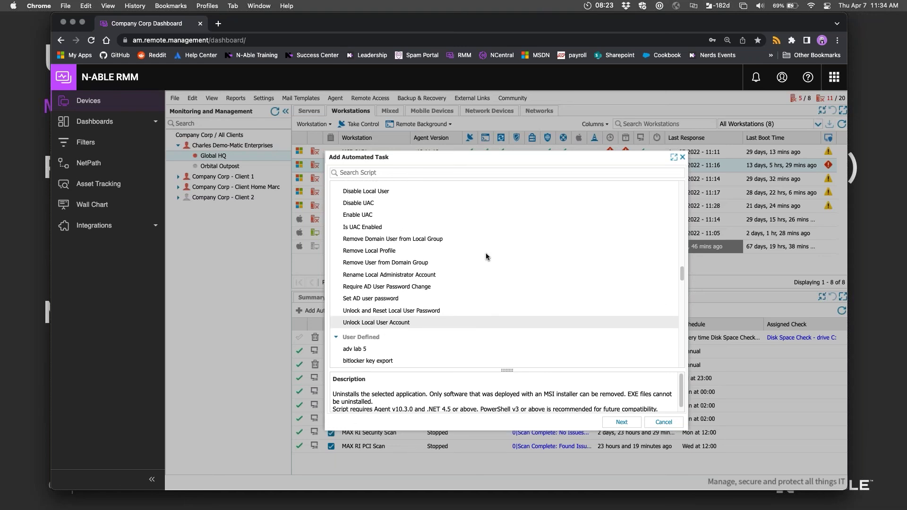
scroll(483, 257, "up", 3)
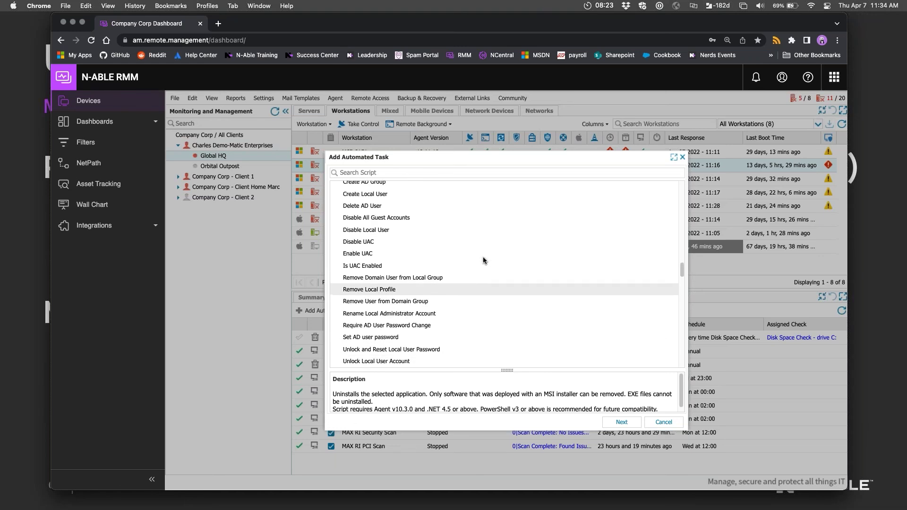
scroll(494, 248, "up", 2)
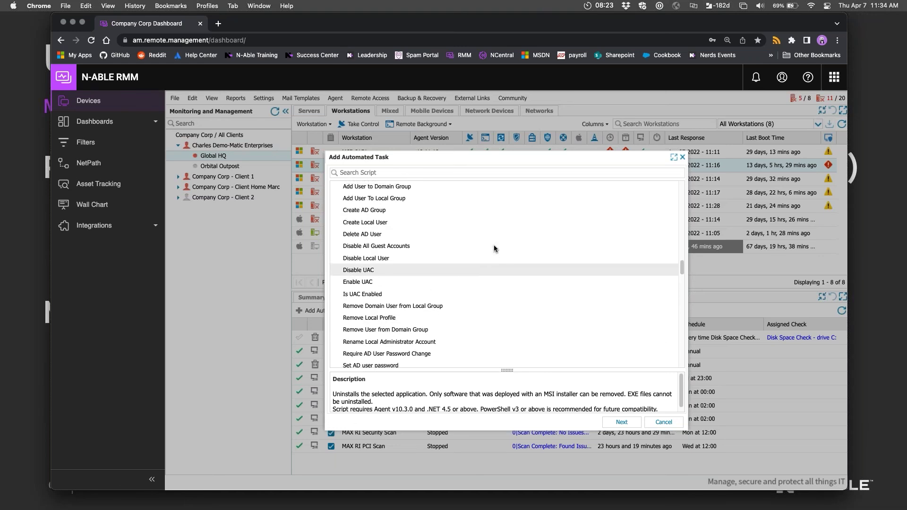
scroll(494, 248, "up", 3)
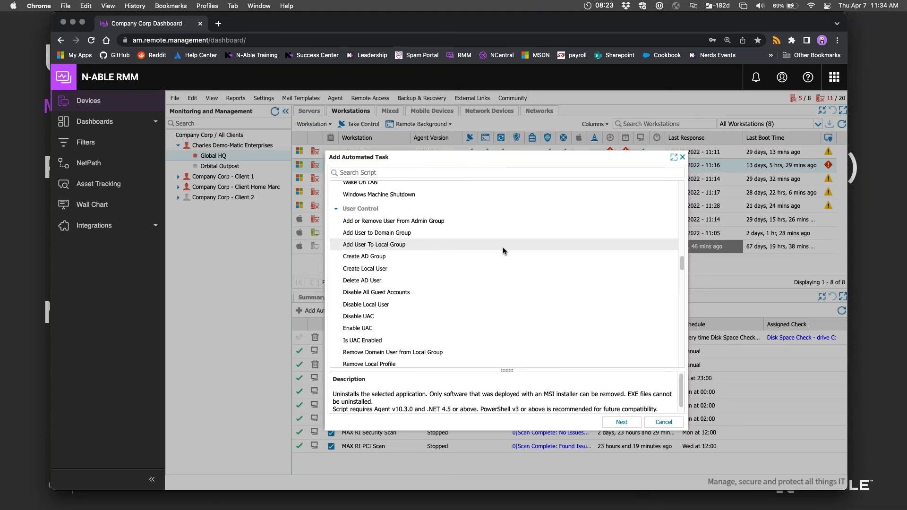
scroll(503, 248, "up", 3)
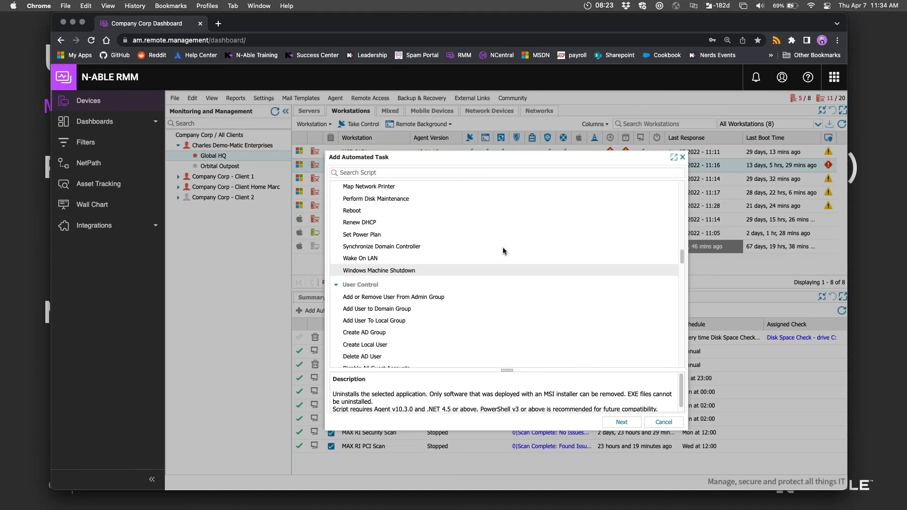
scroll(503, 248, "up", 2)
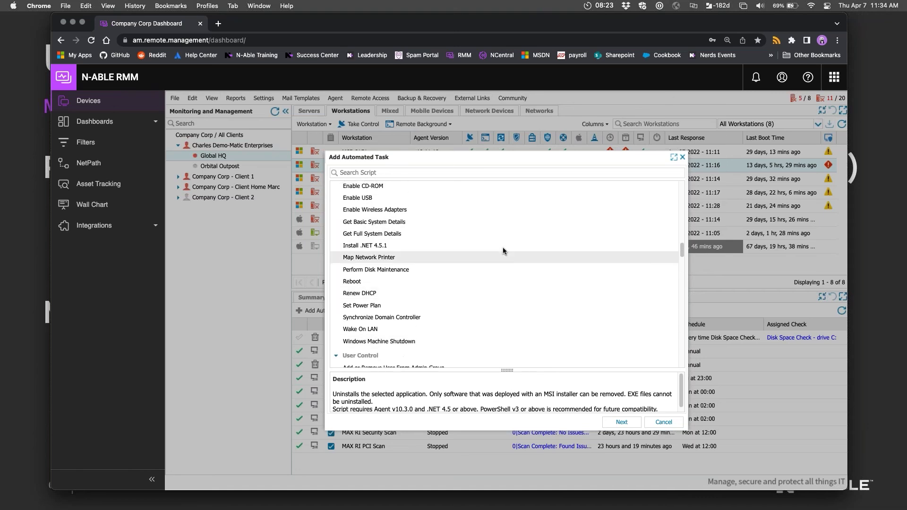
scroll(503, 248, "up", 5)
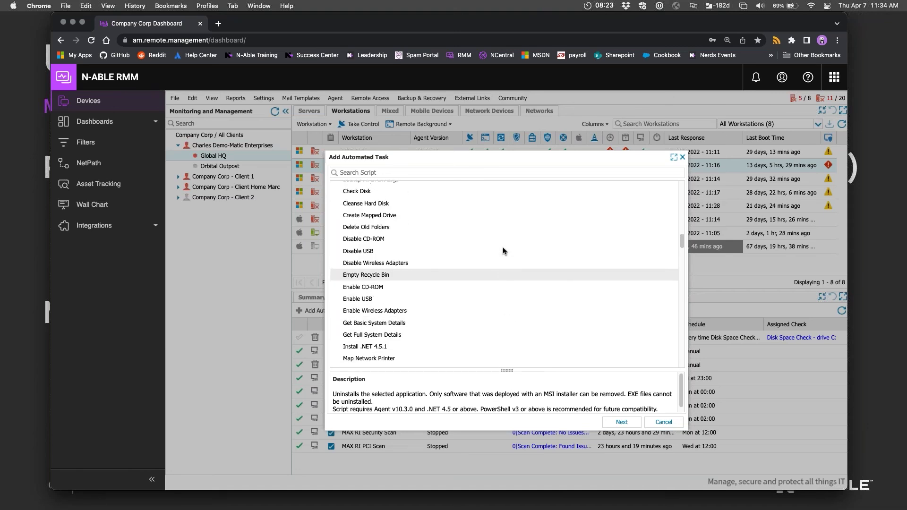
scroll(503, 247, "up", 1)
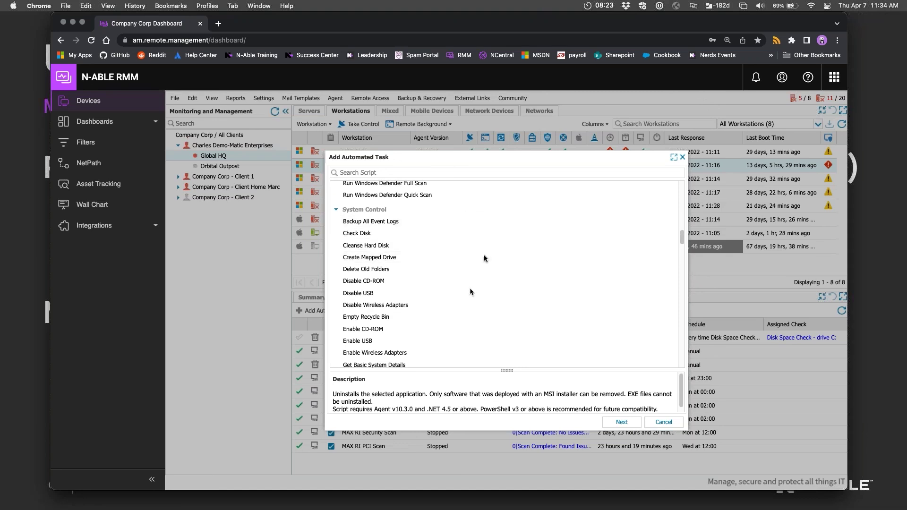
scroll(497, 246, "up", 1)
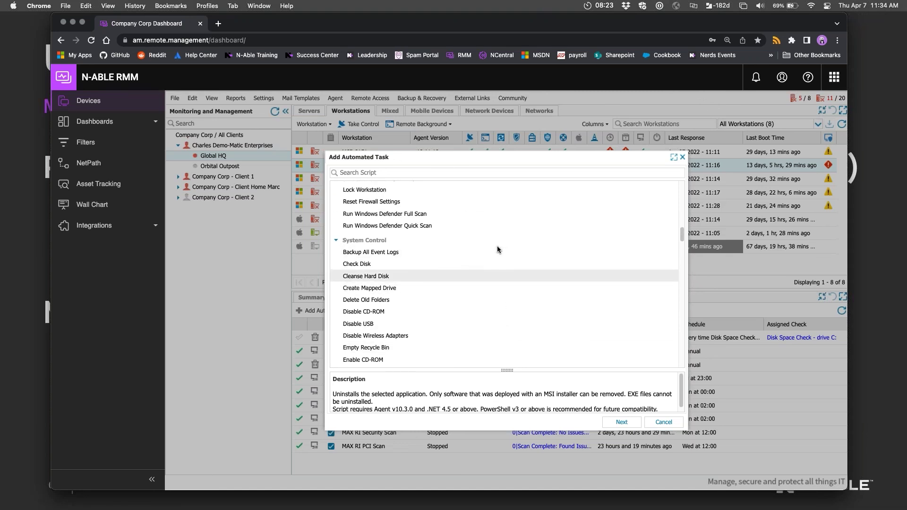
scroll(497, 246, "up", 4)
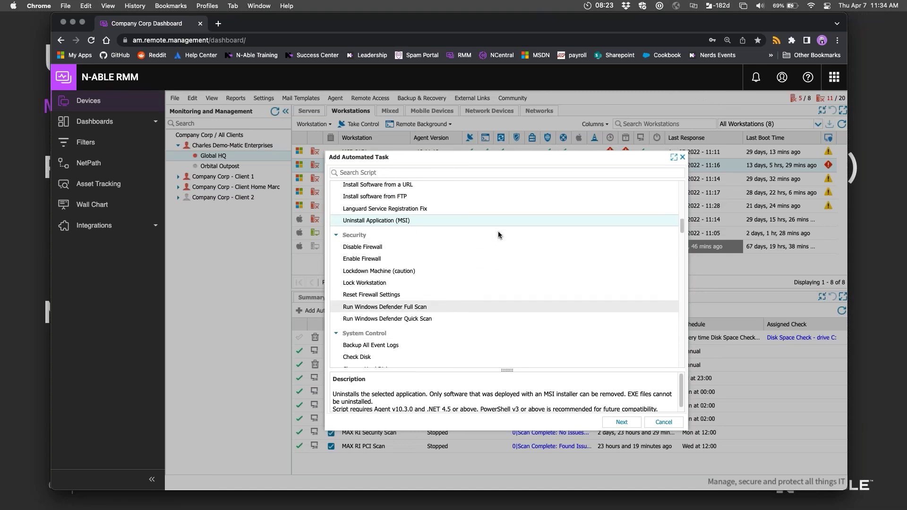
scroll(495, 223, "up", 3)
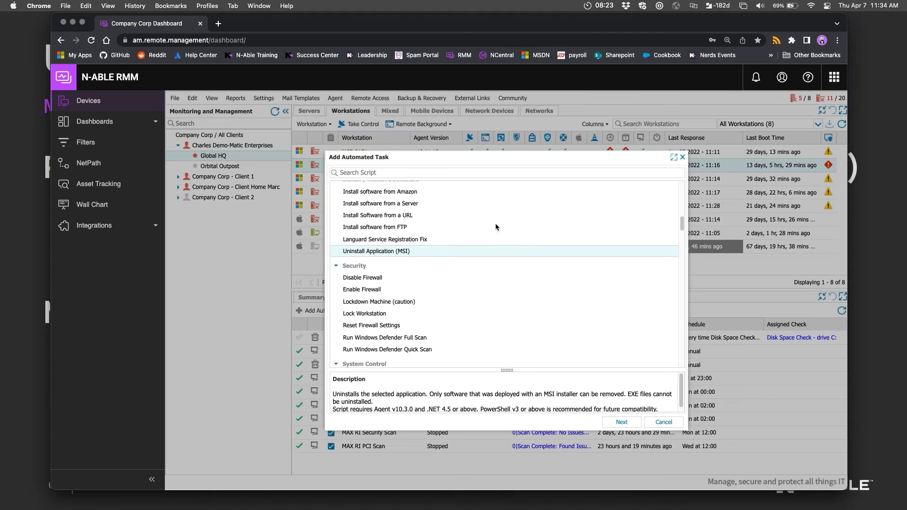
scroll(496, 223, "up", 1)
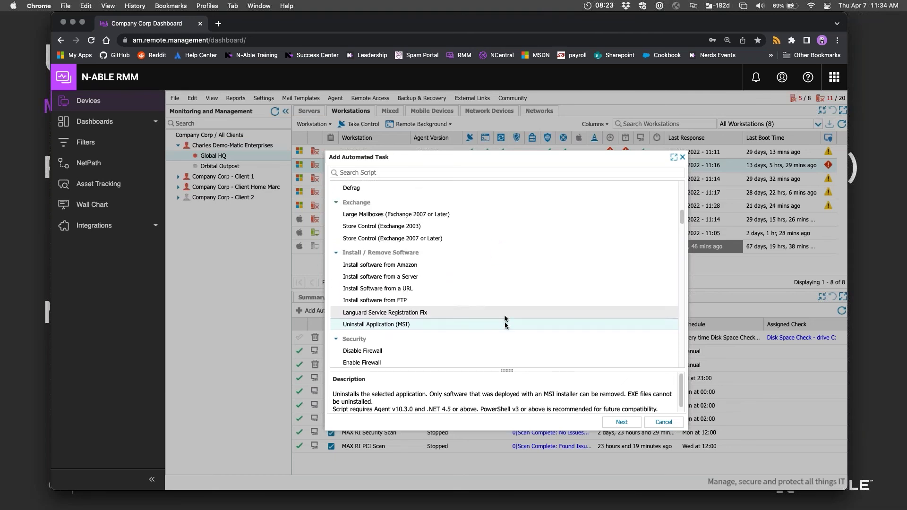
scroll(516, 212, "up", 5)
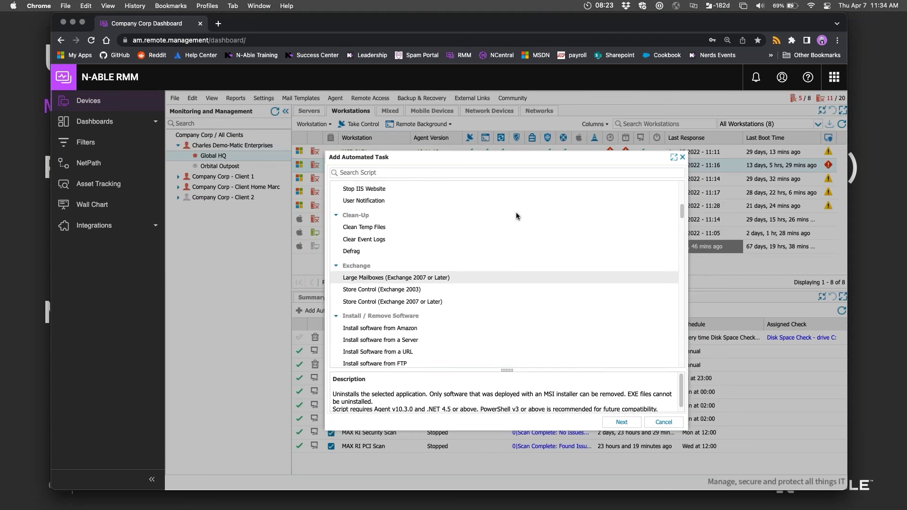